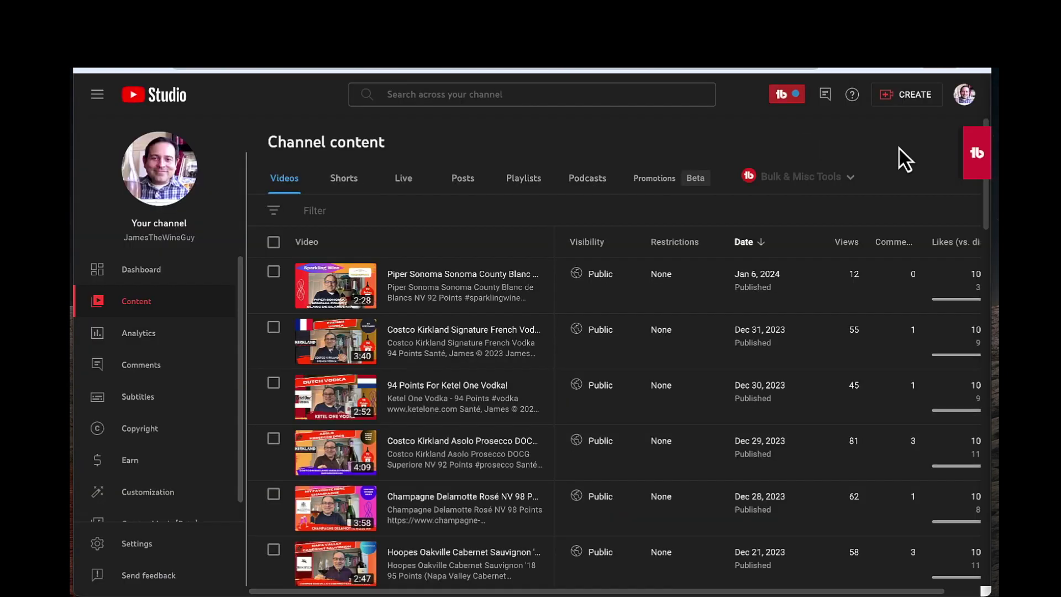
Step: Upload 0107.mov from the piper sonoma folder through Create > Upload videos
{"action": "left_click", "coordinate": [915, 95]}
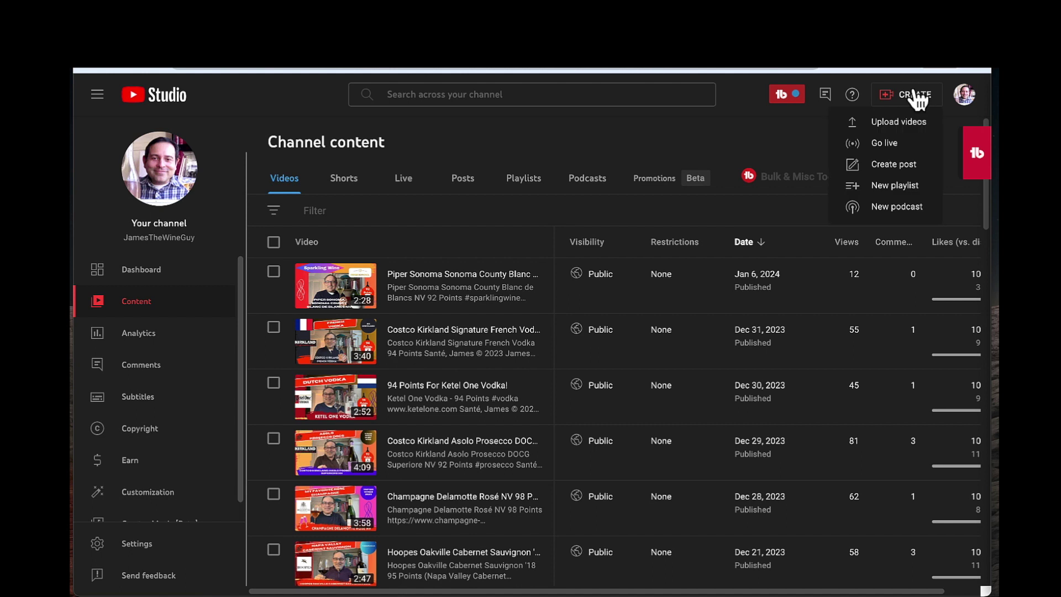
{"action": "left_click", "coordinate": [898, 122]}
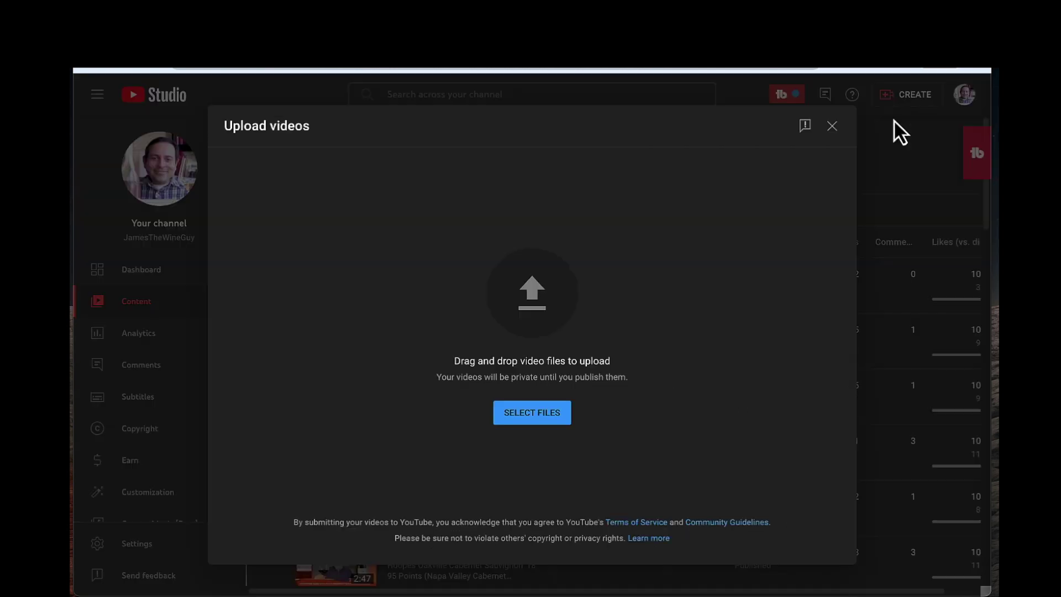
{"action": "left_click", "coordinate": [535, 290]}
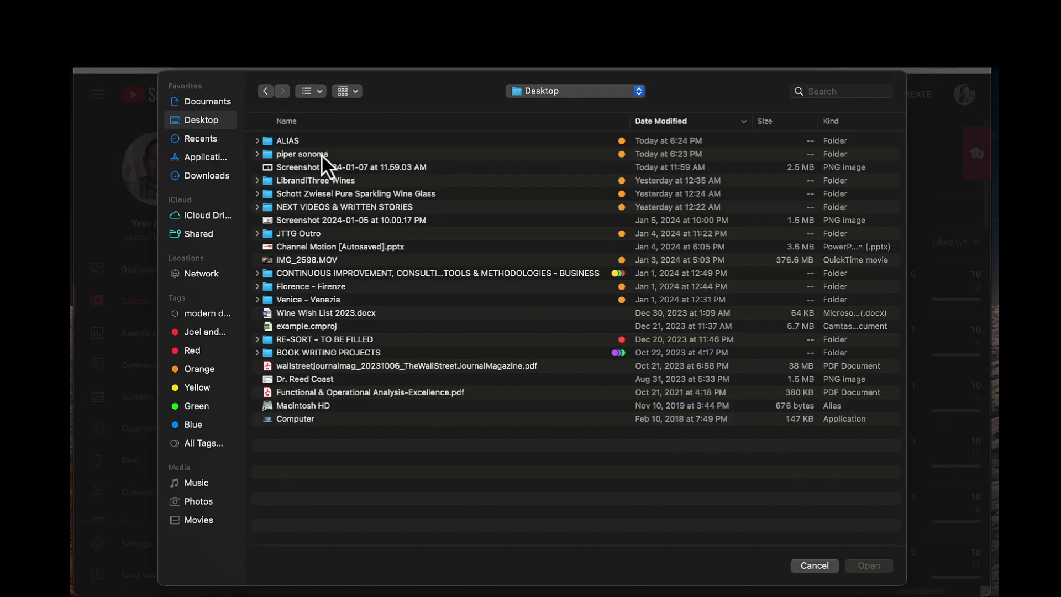
{"action": "double_click", "coordinate": [321, 153]}
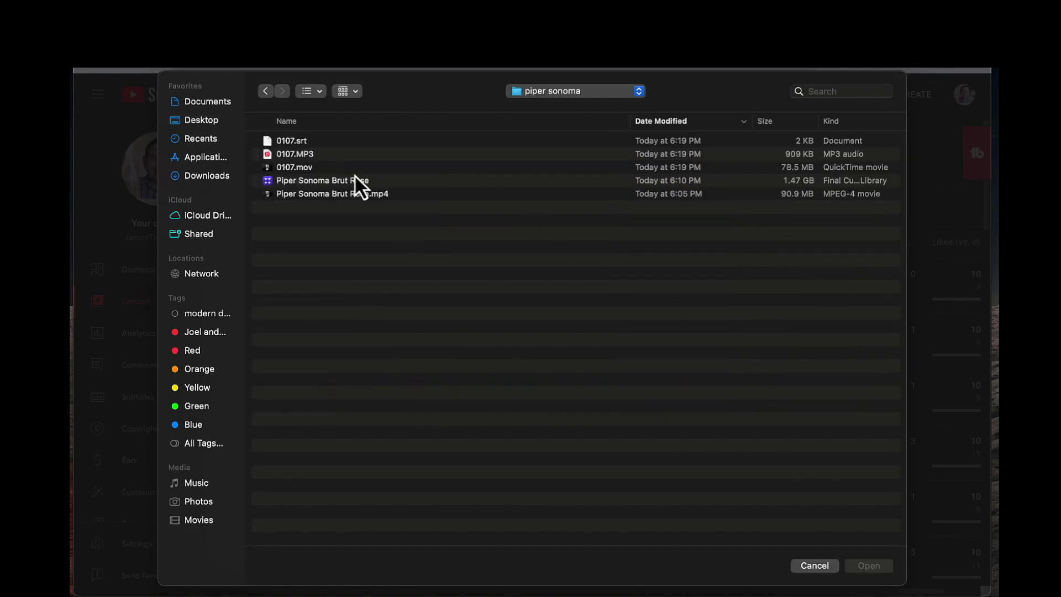
{"action": "left_click", "coordinate": [294, 169]}
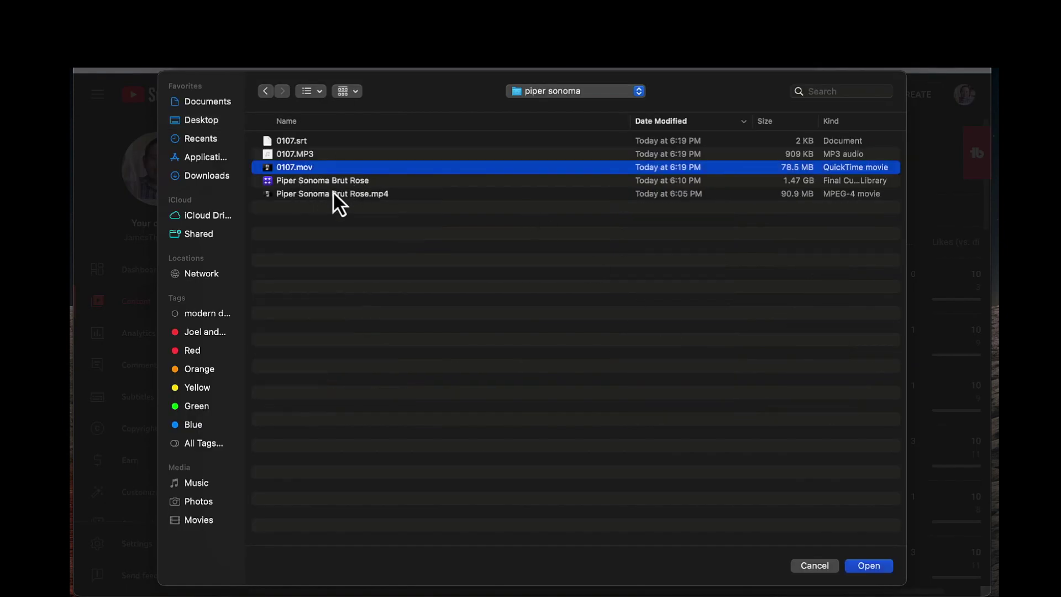
{"action": "double_click", "coordinate": [302, 166]}
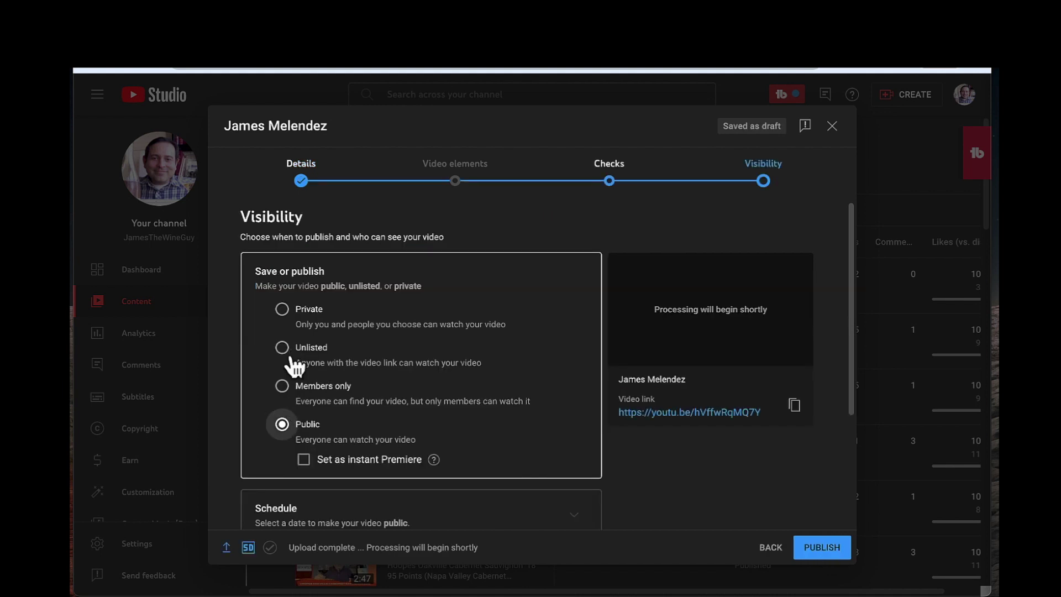
Step: Save the 0107.mov upload as Unlisted and dismiss the processing notice
{"action": "left_click", "coordinate": [283, 347]}
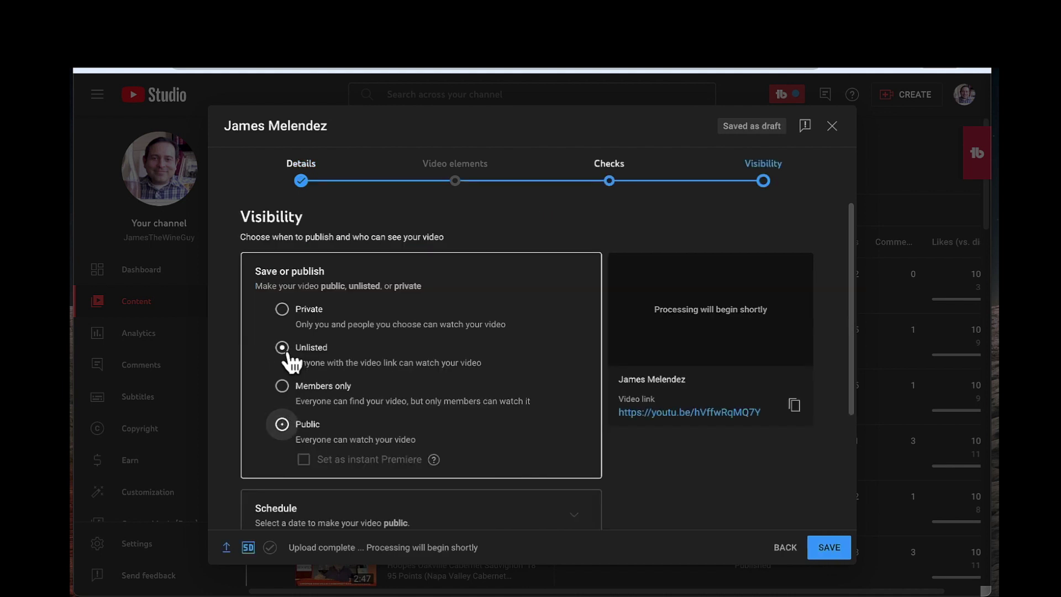
{"action": "left_click", "coordinate": [830, 547]}
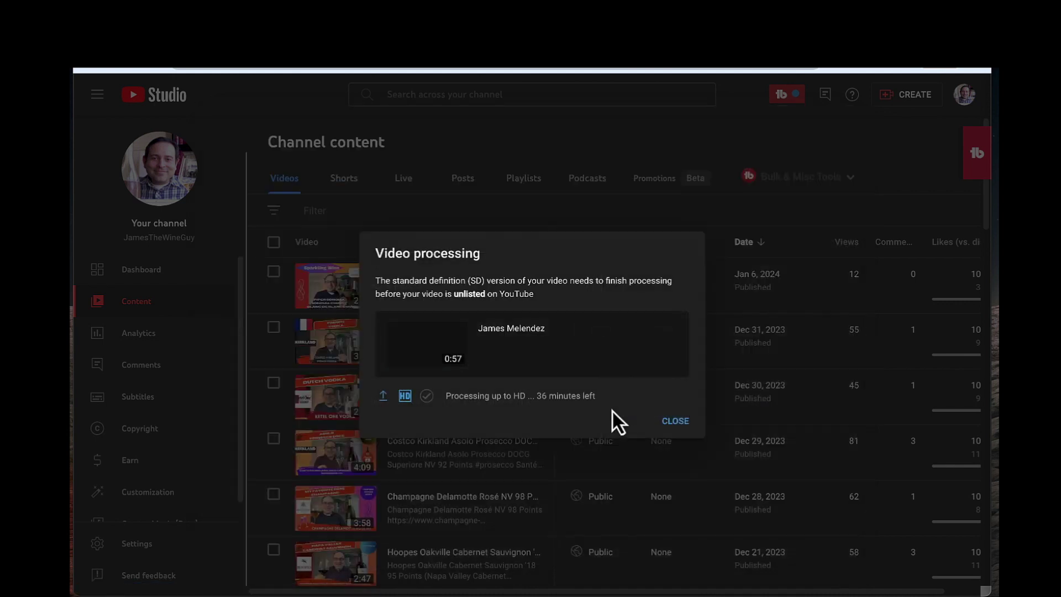
{"action": "left_click", "coordinate": [675, 420]}
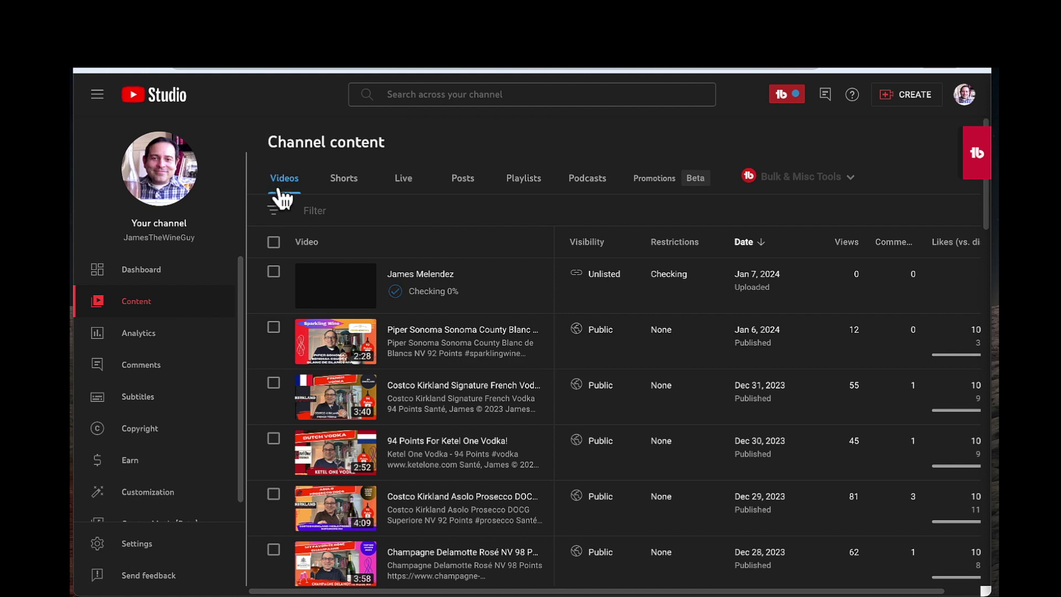
{"action": "mouse_move", "coordinate": [335, 284]}
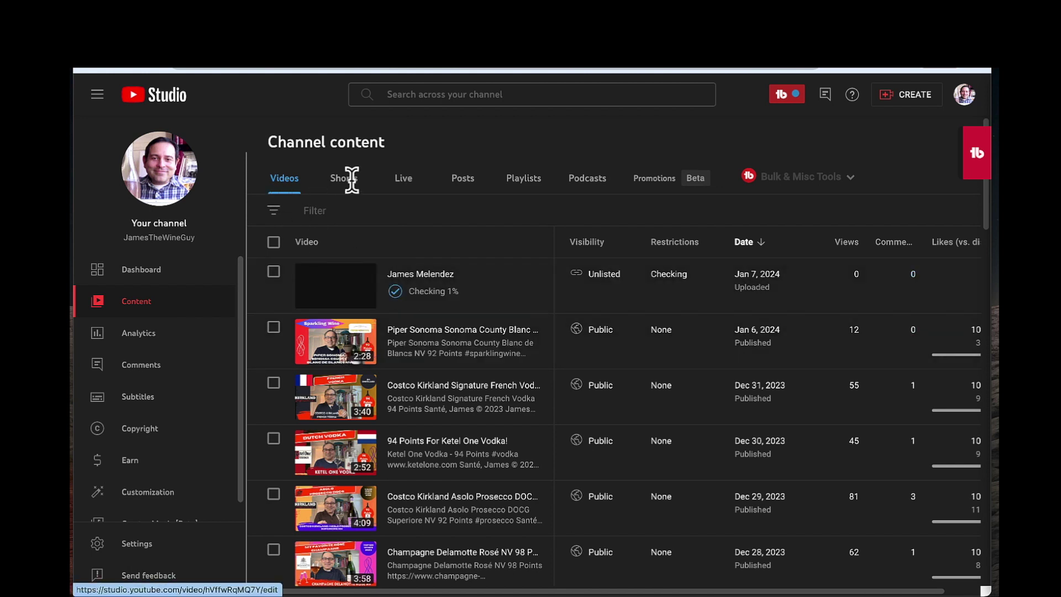
Step: Look over the channel's Shorts list, then return to the Videos list
{"action": "left_click", "coordinate": [344, 177]}
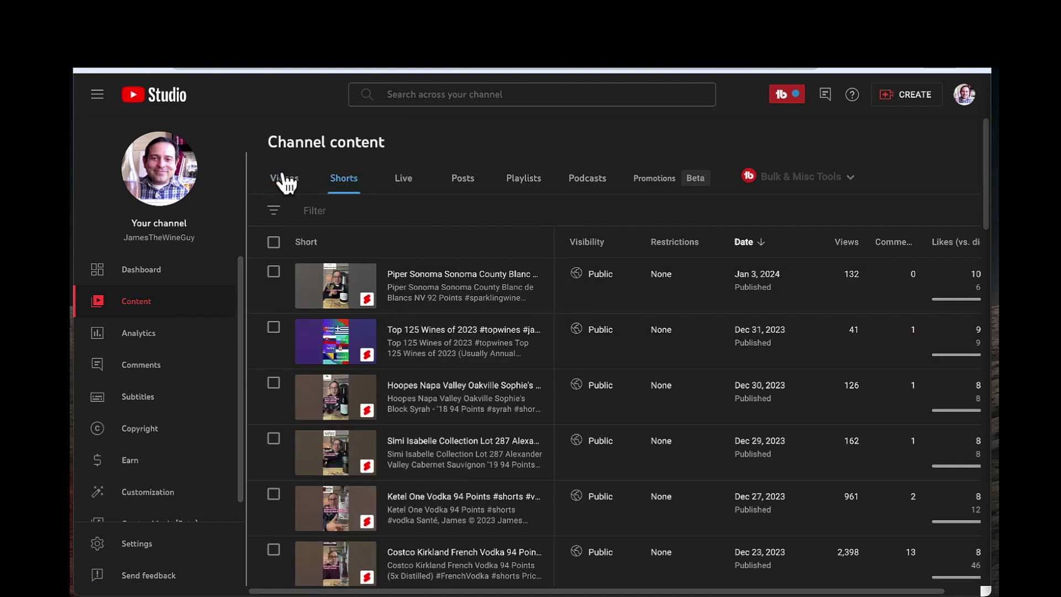
{"action": "left_click", "coordinate": [284, 178]}
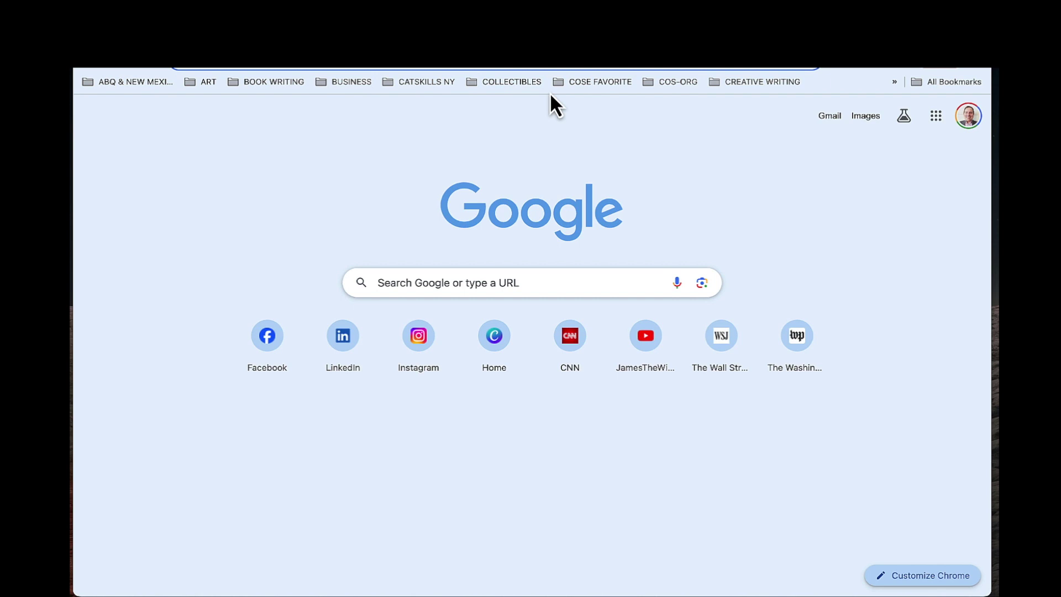
{"action": "type", "text": "canva"}
Step: Go to Canva and create a new YouTube Shorts design
{"action": "key", "text": "Return"}
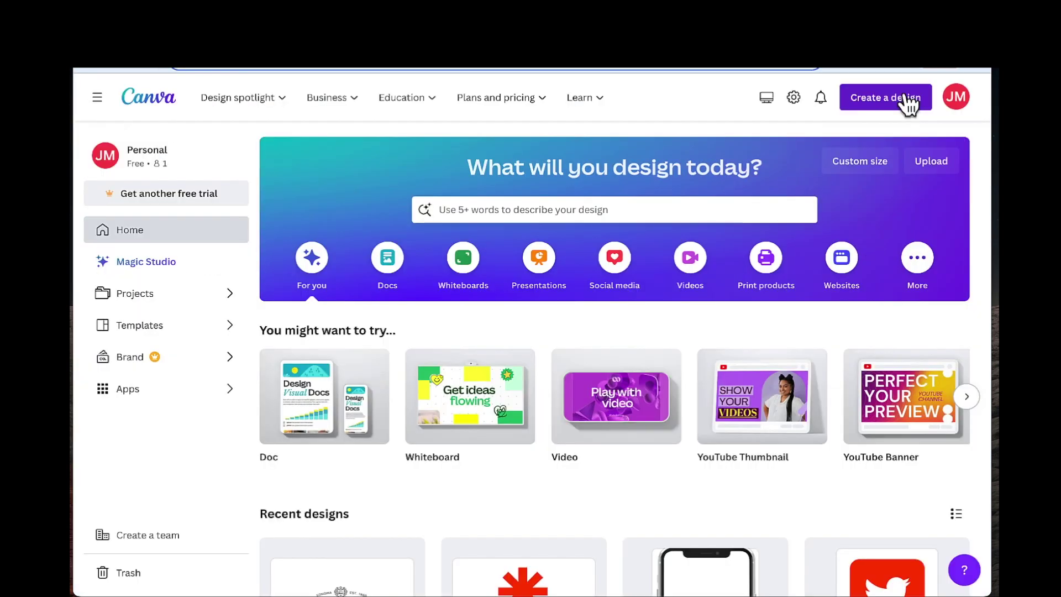
{"action": "left_click", "coordinate": [862, 103]}
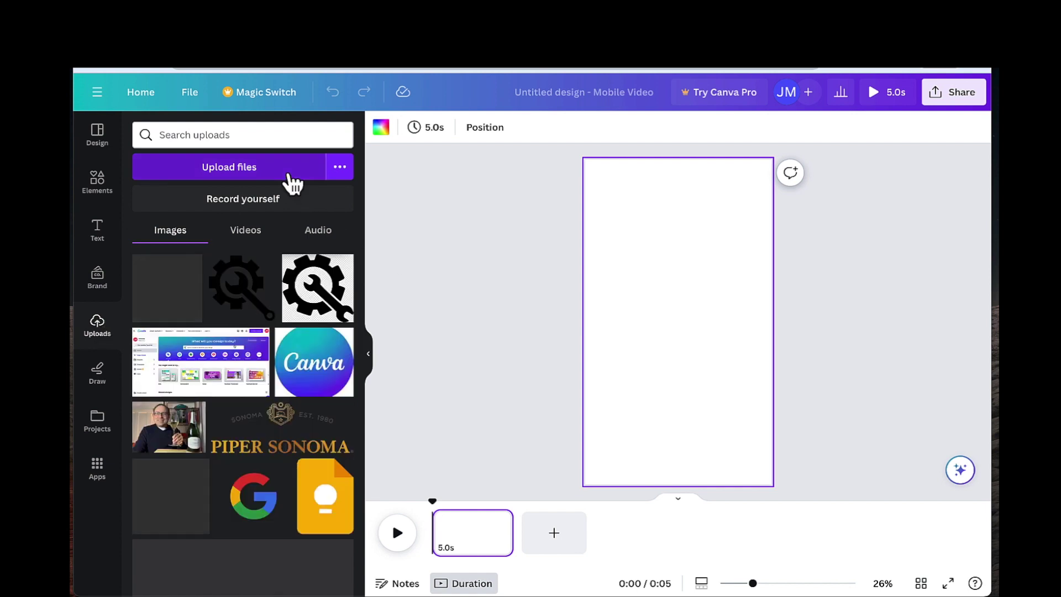
Step: Upload 0107.mov into Canva, fill the vertical page with it, and download as MP4
{"action": "left_click", "coordinate": [248, 167]}
{"action": "left_click", "coordinate": [313, 168]}
{"action": "double_click", "coordinate": [312, 169]}
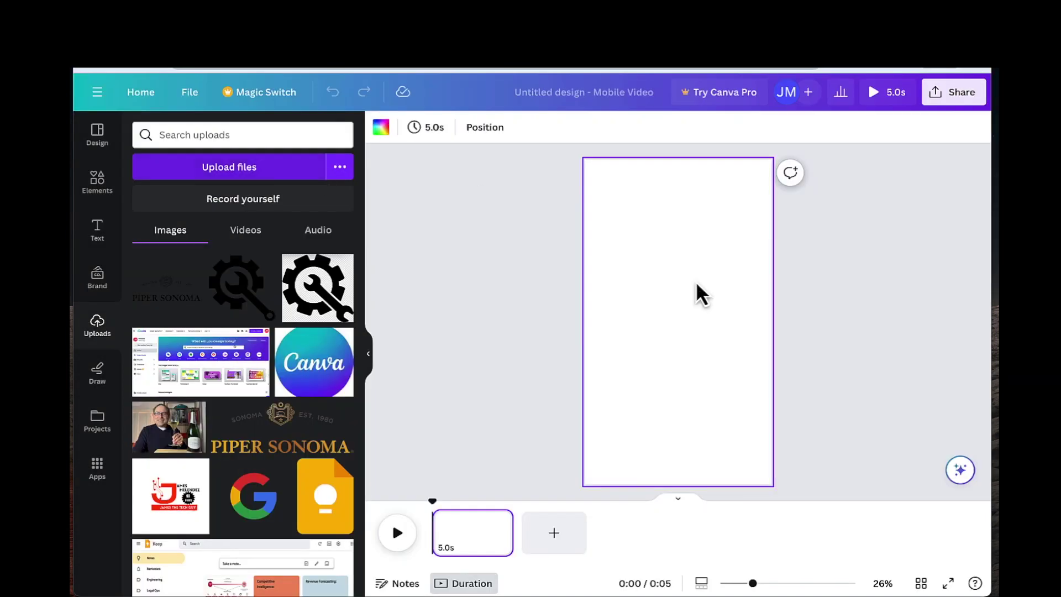
{"action": "left_click_drag", "start_coordinate": [189, 281], "coordinate": [672, 245]}
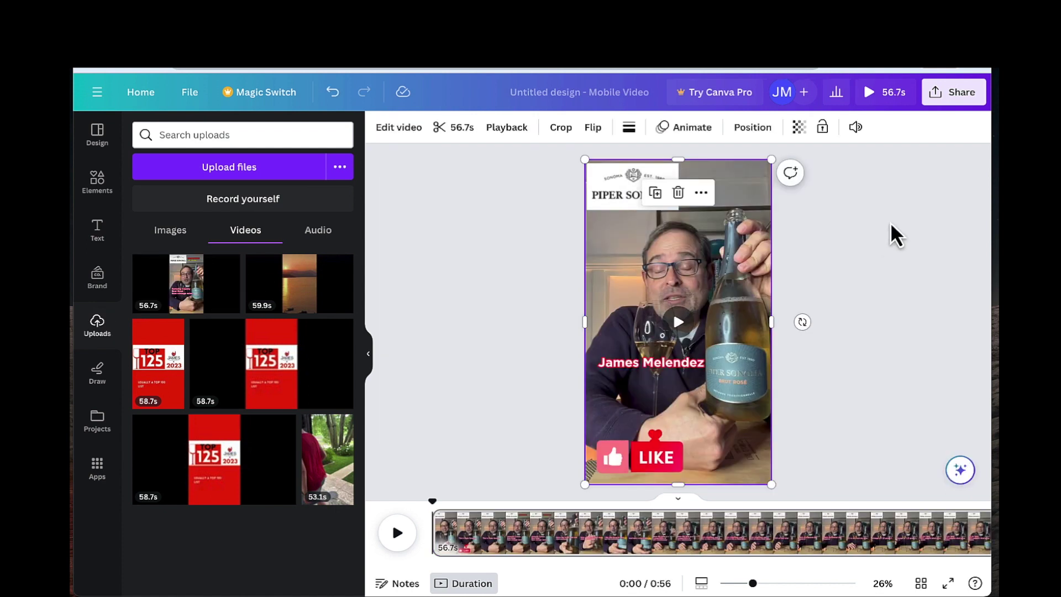
{"action": "left_click", "coordinate": [952, 93]}
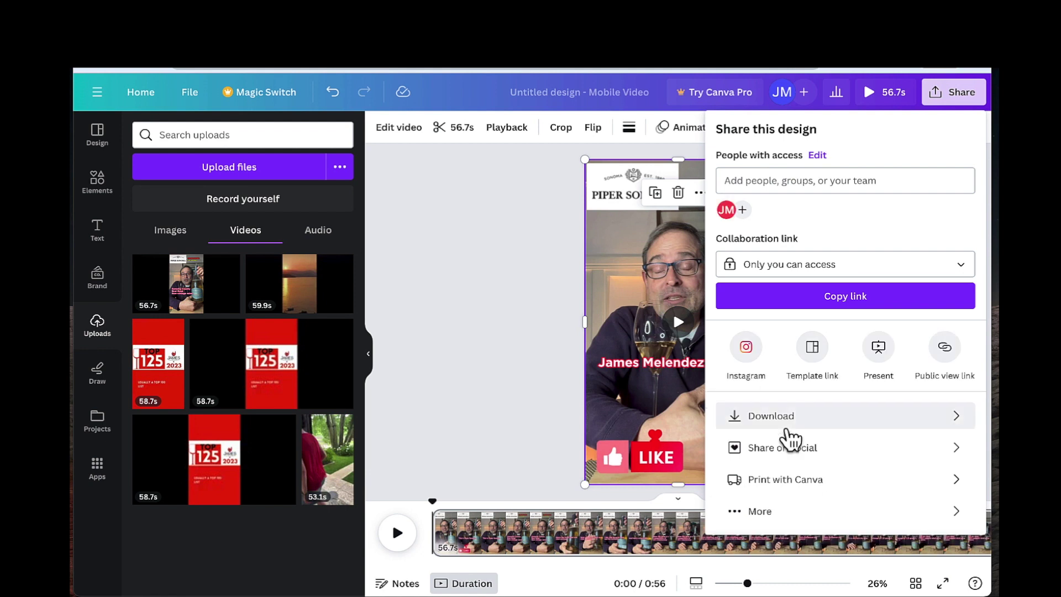
{"action": "left_click", "coordinate": [787, 432]}
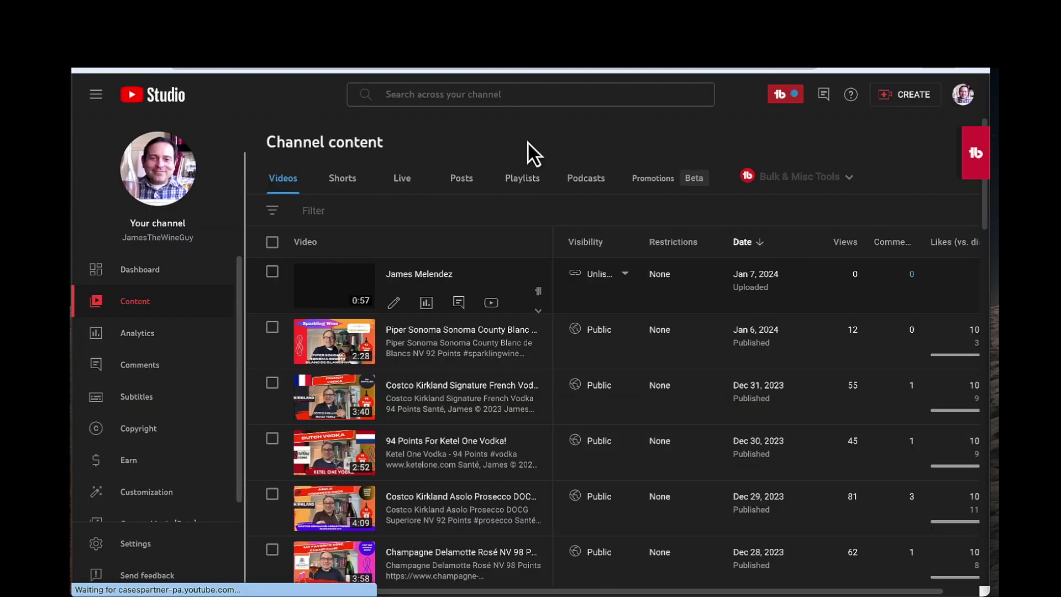
Step: Upload Piper Sonoma.mp4 from Downloads as a new YouTube Studio video
{"action": "left_click", "coordinate": [909, 95]}
{"action": "left_click", "coordinate": [896, 122]}
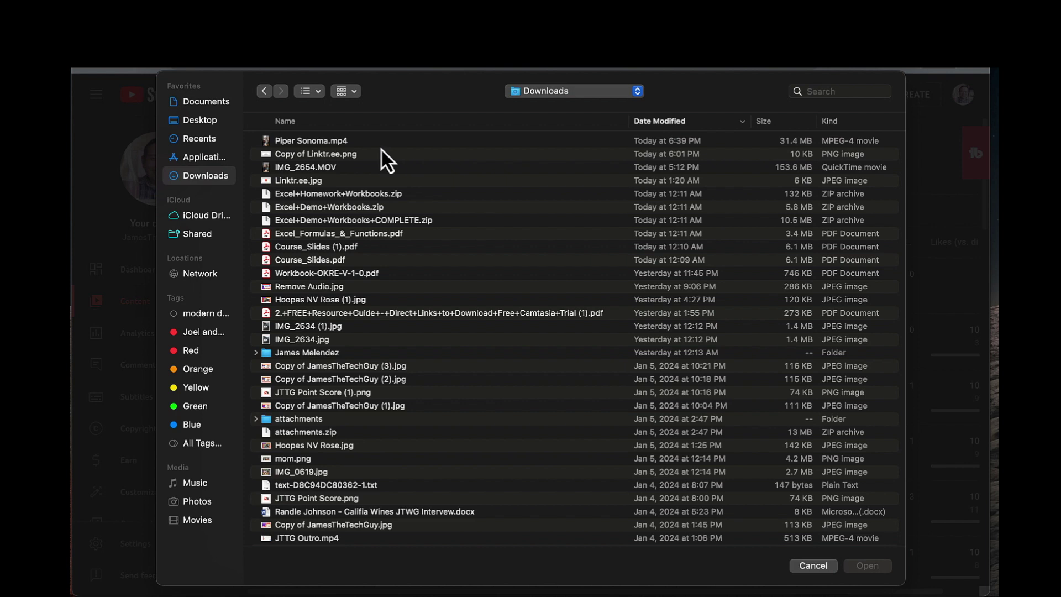
{"action": "left_click", "coordinate": [348, 143]}
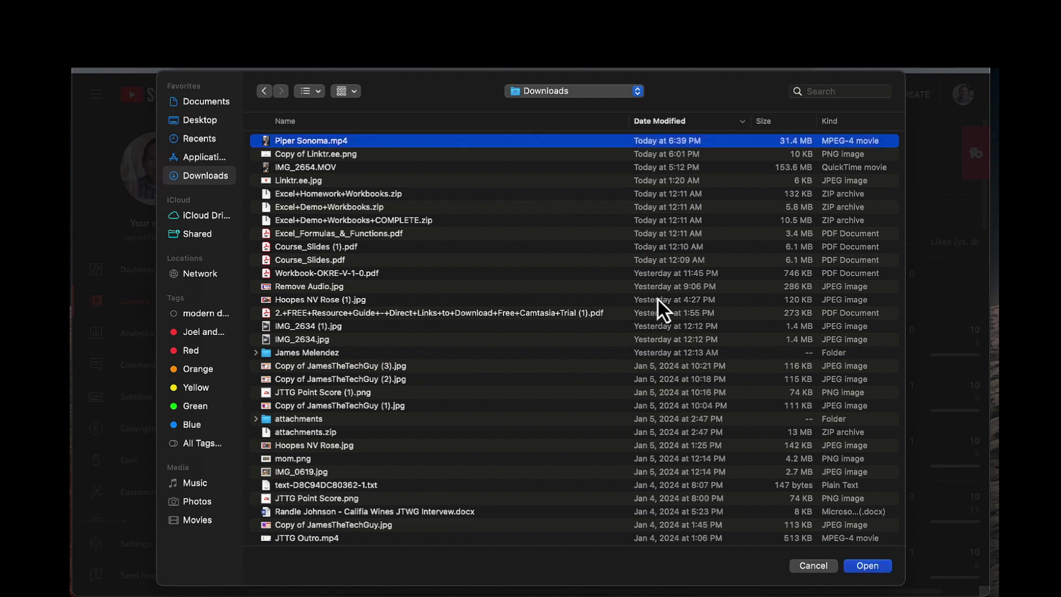
{"action": "left_click", "coordinate": [867, 564]}
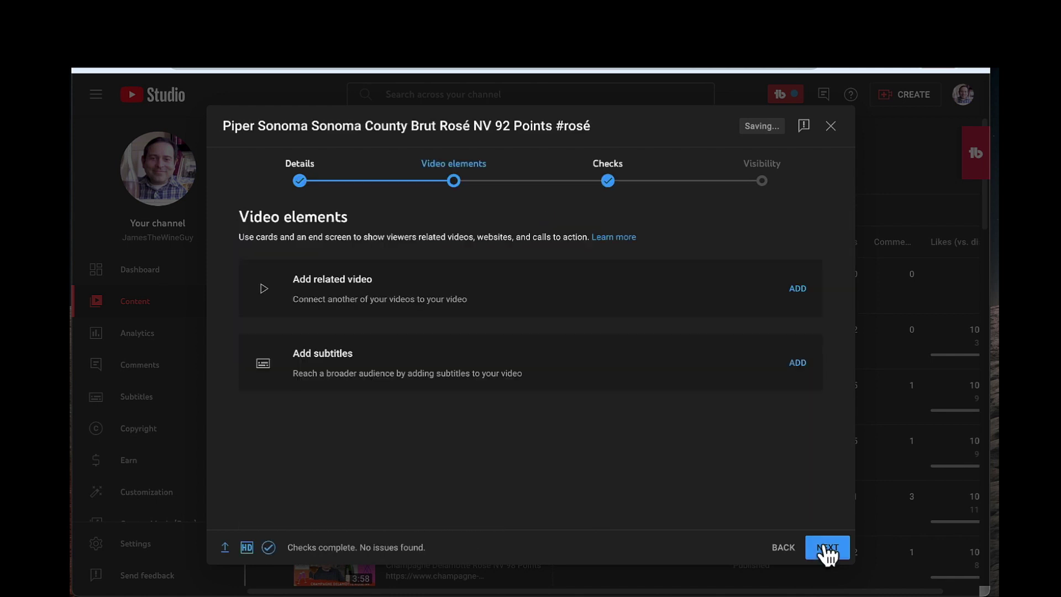
Step: Advance past Checks to Visibility and save the Brut Rosé video as Unlisted
{"action": "left_click", "coordinate": [827, 548]}
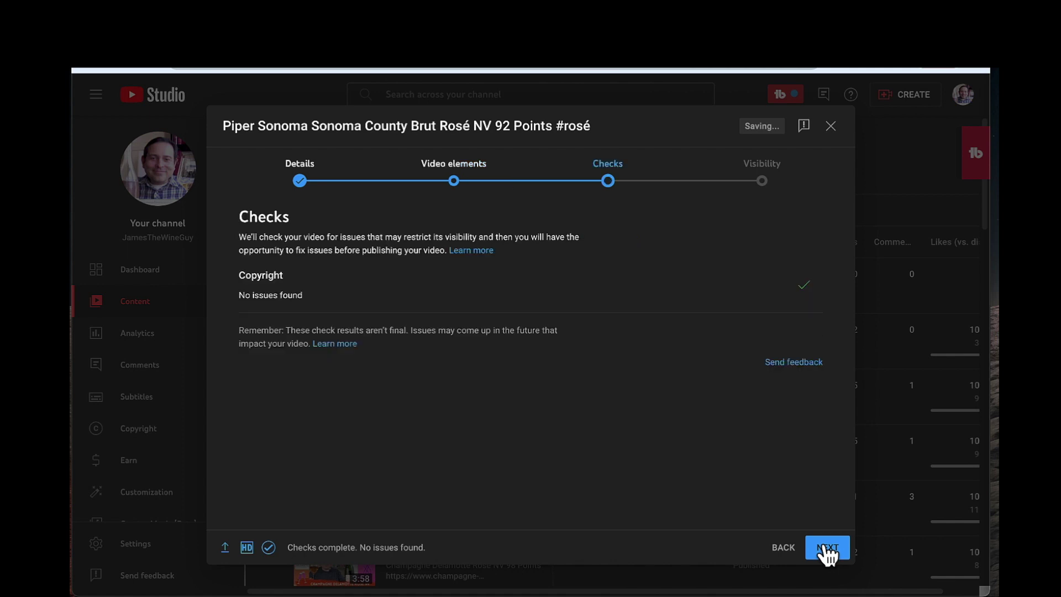
{"action": "left_click", "coordinate": [827, 548]}
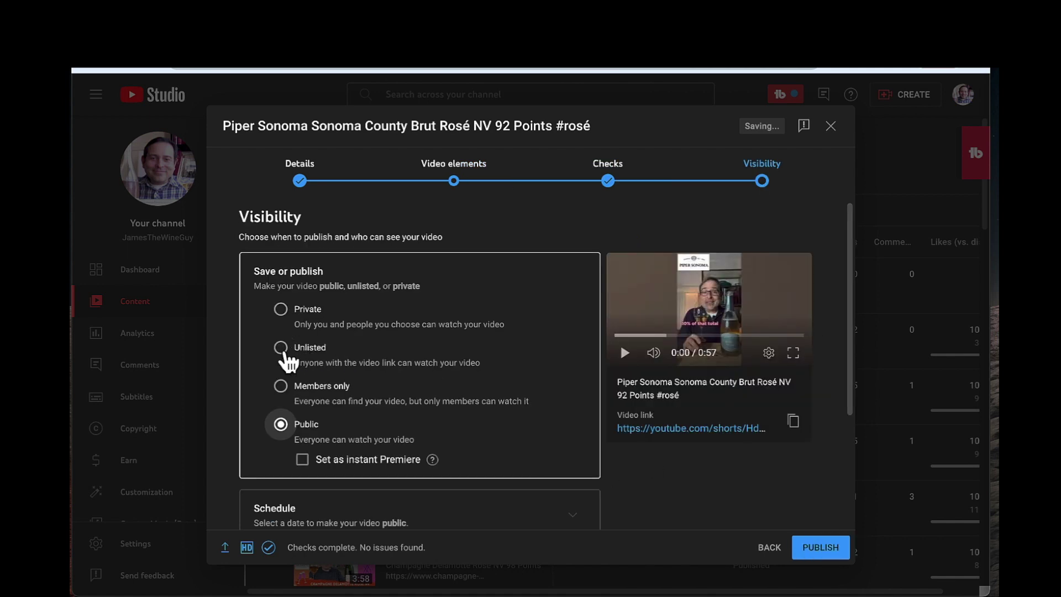
{"action": "left_click", "coordinate": [281, 348]}
{"action": "left_click", "coordinate": [829, 547]}
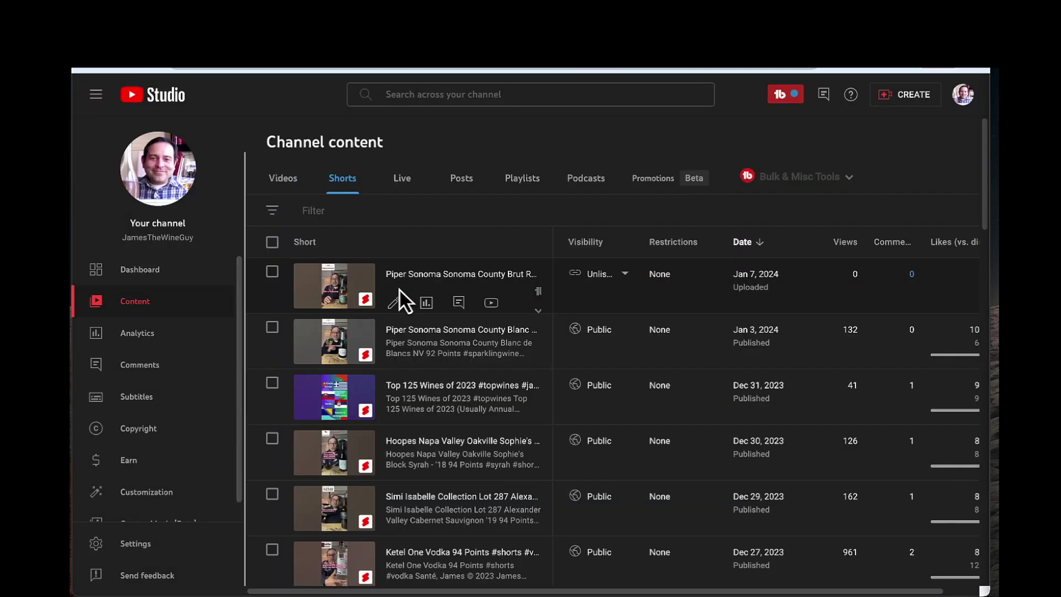
Step: Switch the top Short's visibility from Unlisted to Public and publish it
{"action": "left_click", "coordinate": [603, 276]}
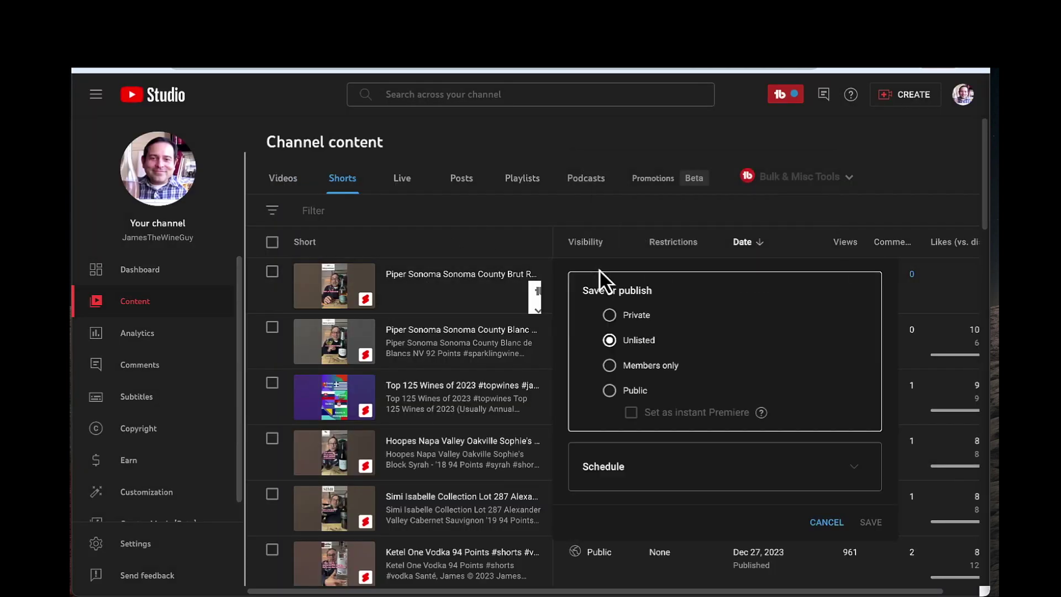
{"action": "left_click", "coordinate": [610, 390]}
{"action": "left_click", "coordinate": [862, 521]}
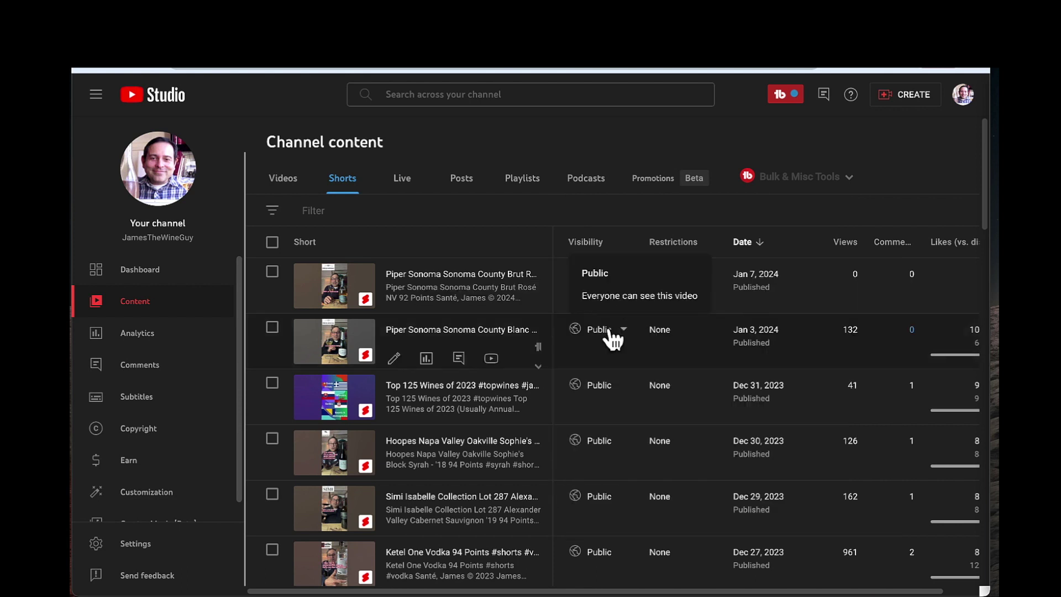